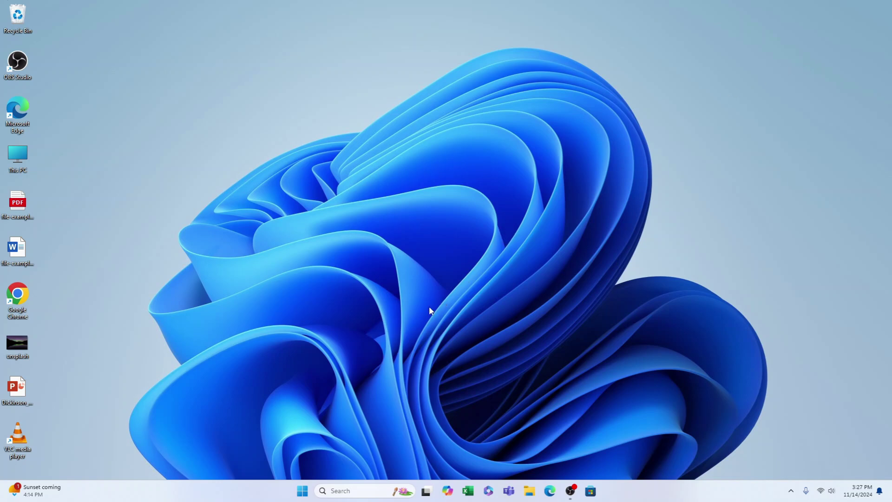
- Launch Disk Management from the Quick Link menu, then bring up File Explorer
right_click(304, 491)
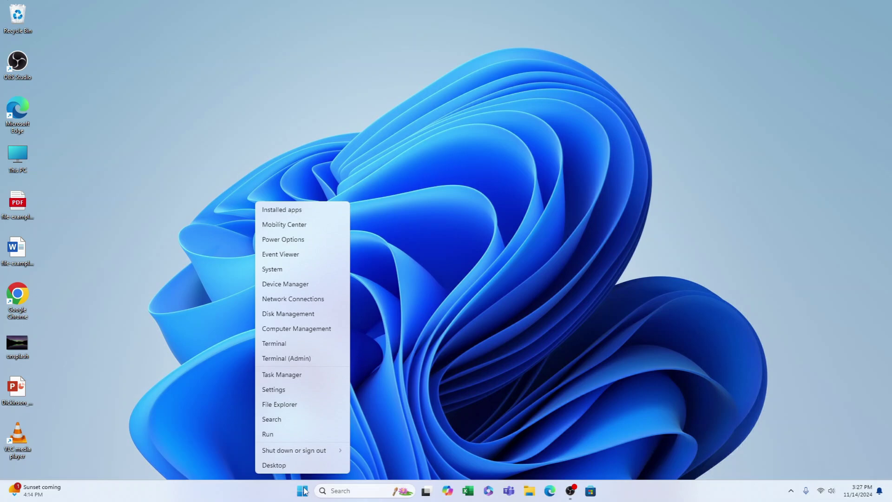
click(301, 315)
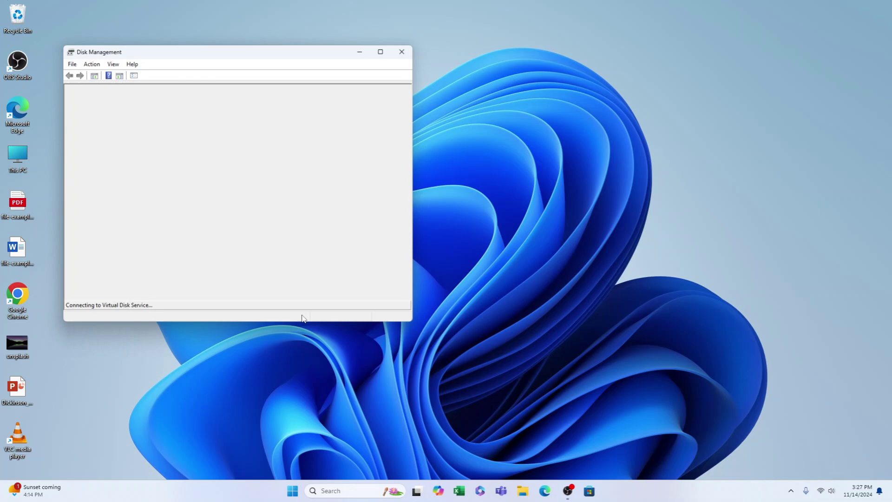
click(519, 491)
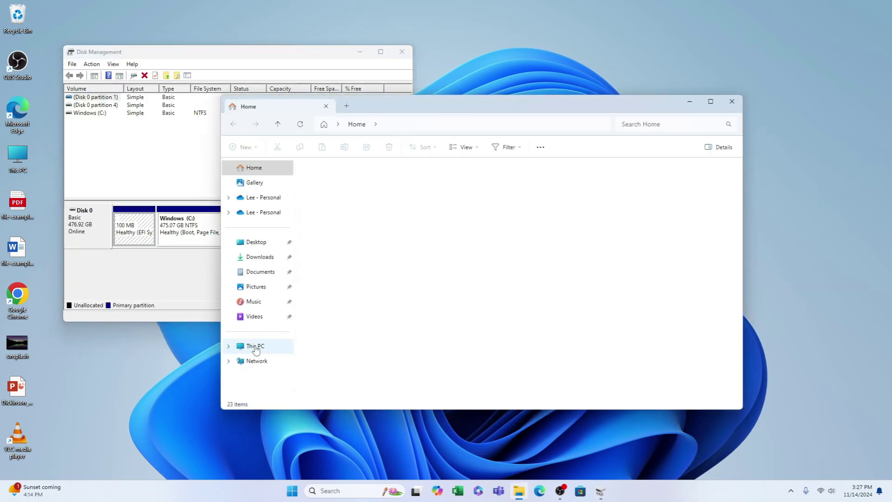
- Check that This PC shows only Windows (C:), close Explorer, and centre Disk Management
click(255, 346)
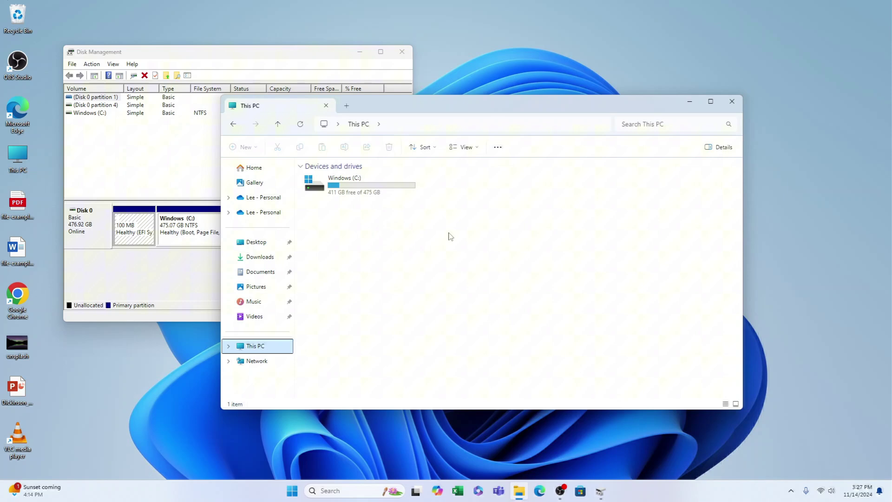
click(732, 101)
drag(228, 52, 349, 116)
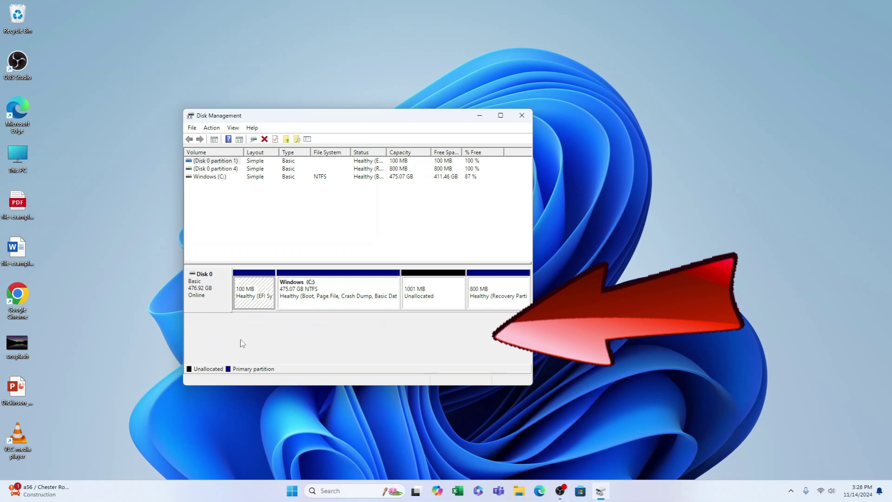
- Select Disk 0 and its 1001 MB unallocated block
click(217, 291)
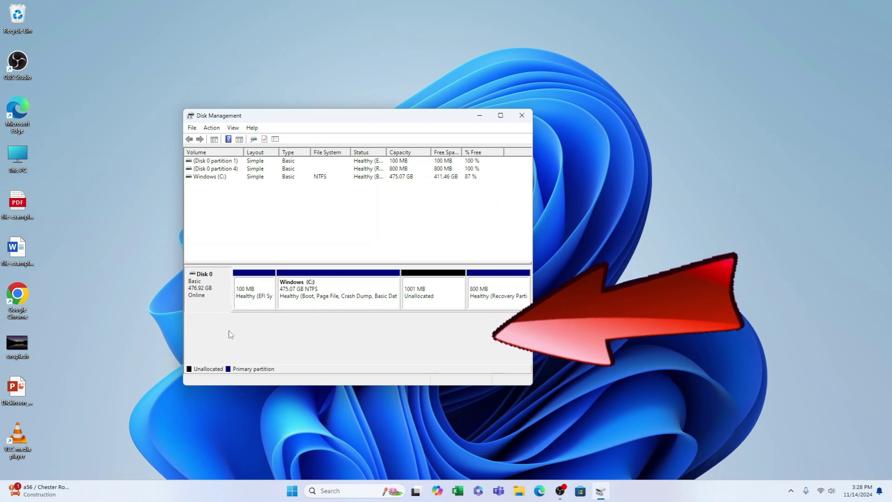
click(430, 289)
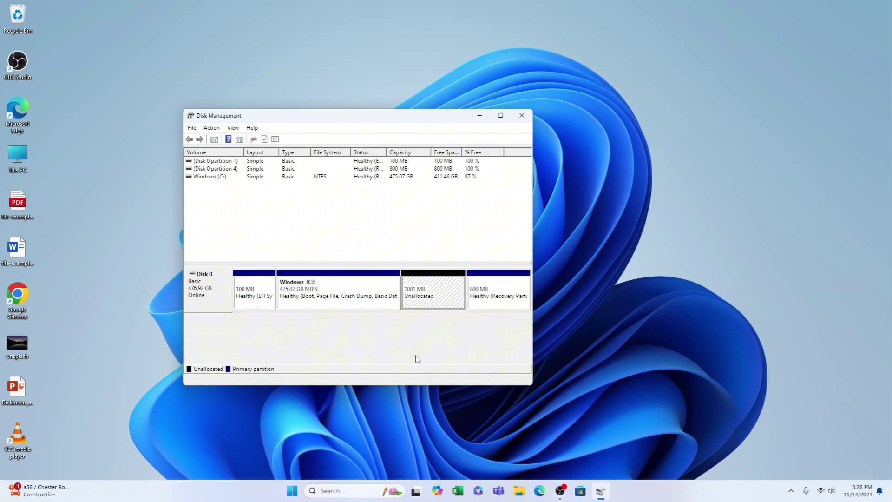
- Start the New Simple Volume wizard on the 1001 MB unallocated space and pass the welcome page
right_click(431, 287)
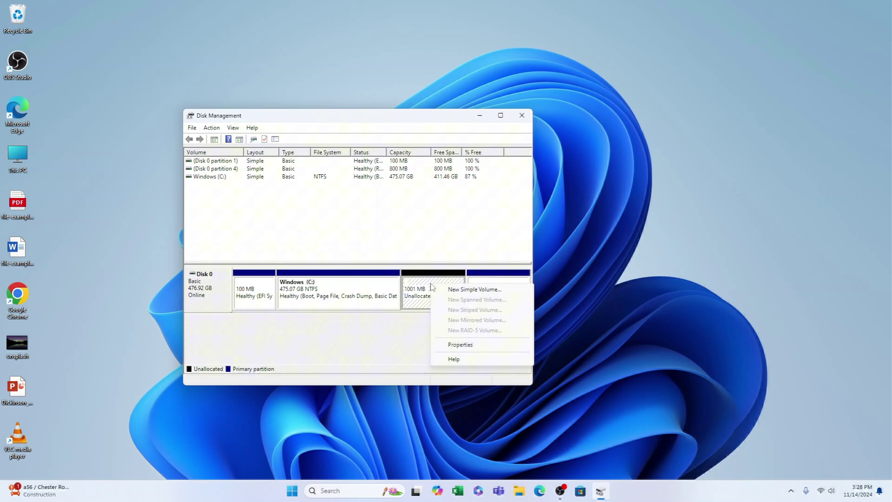
click(478, 290)
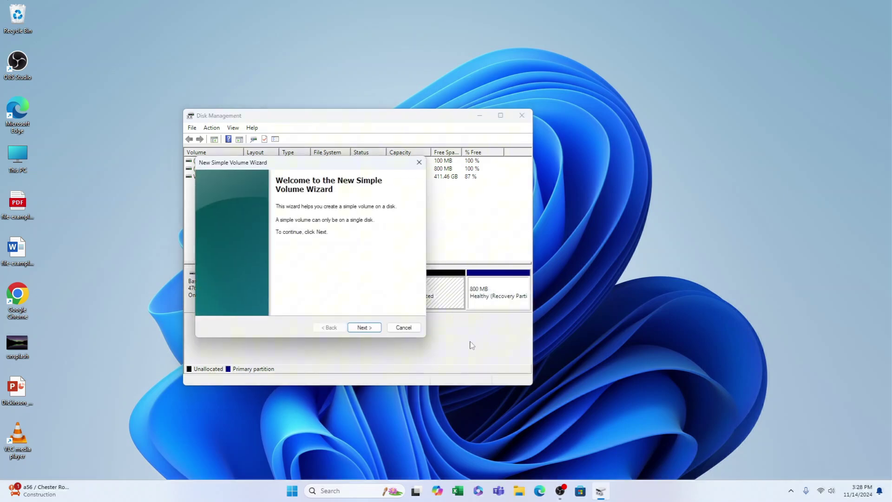
click(365, 328)
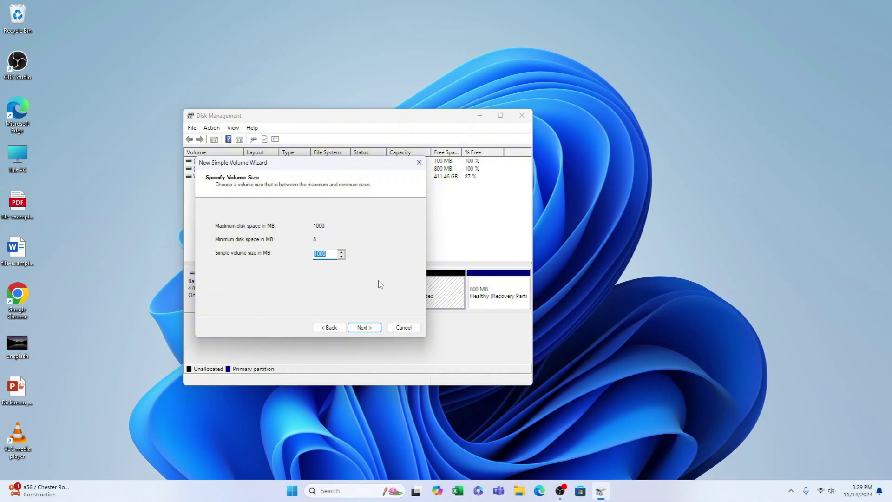
click(370, 329)
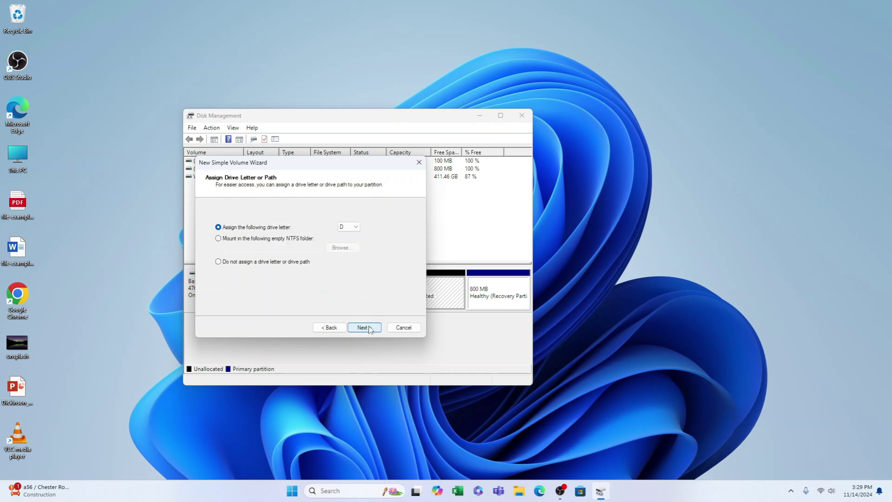
click(356, 228)
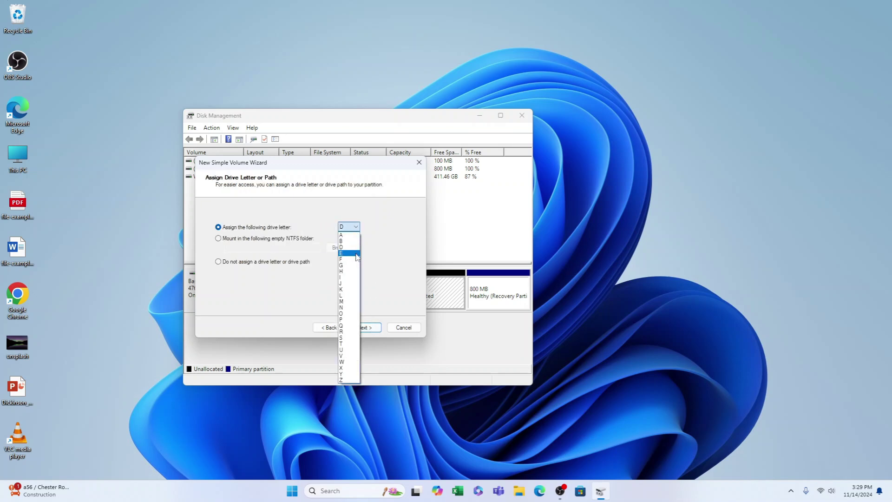
click(379, 258)
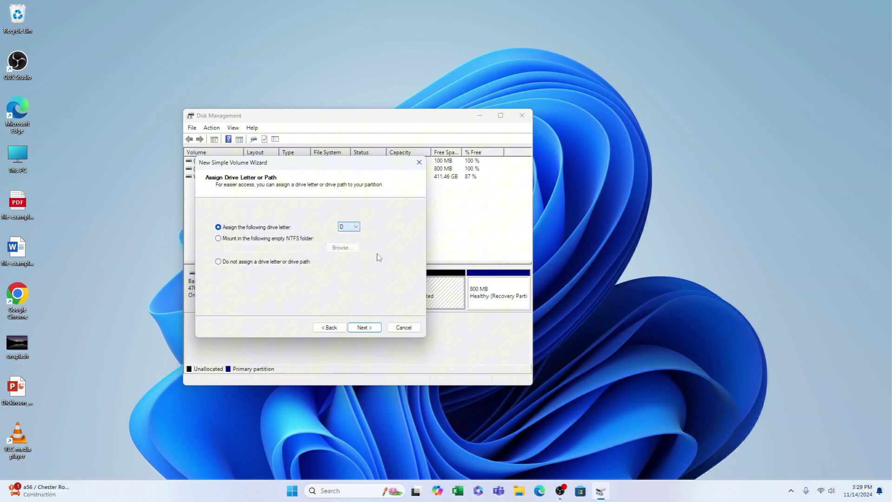
click(352, 228)
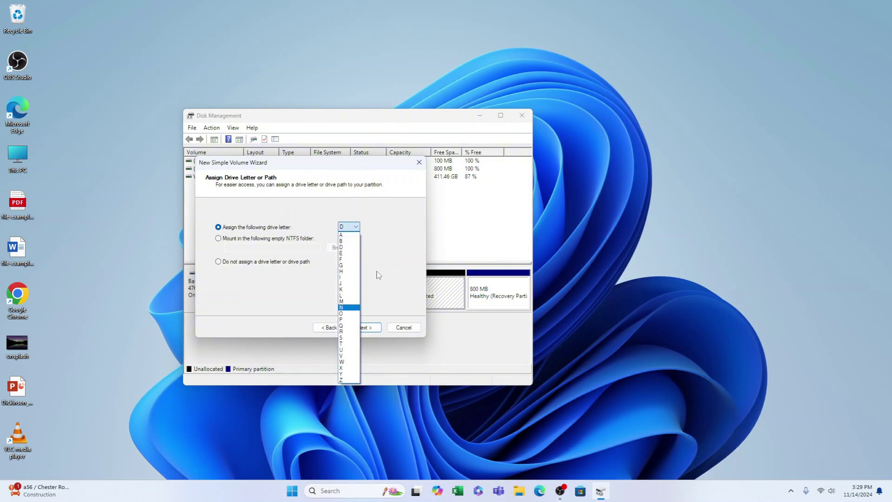
click(380, 275)
click(365, 328)
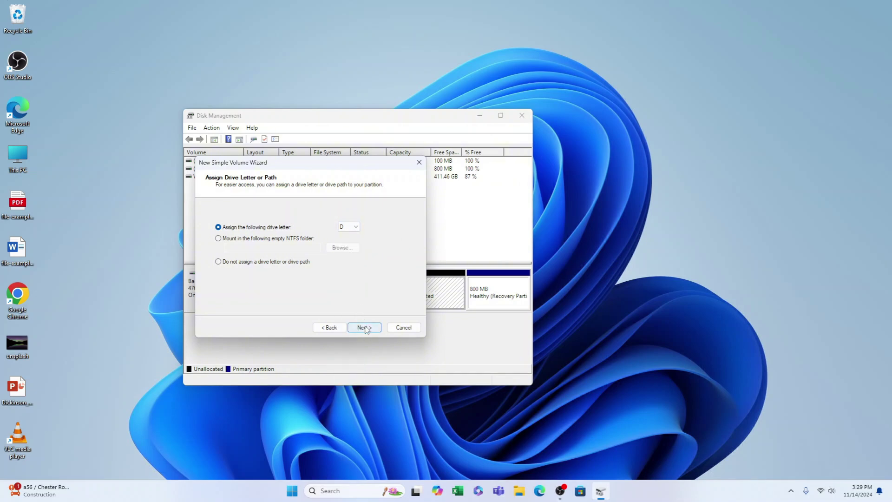
- Accept drive letter D and NTFS quick format labelled New Volume, then finish the wizard
click(365, 329)
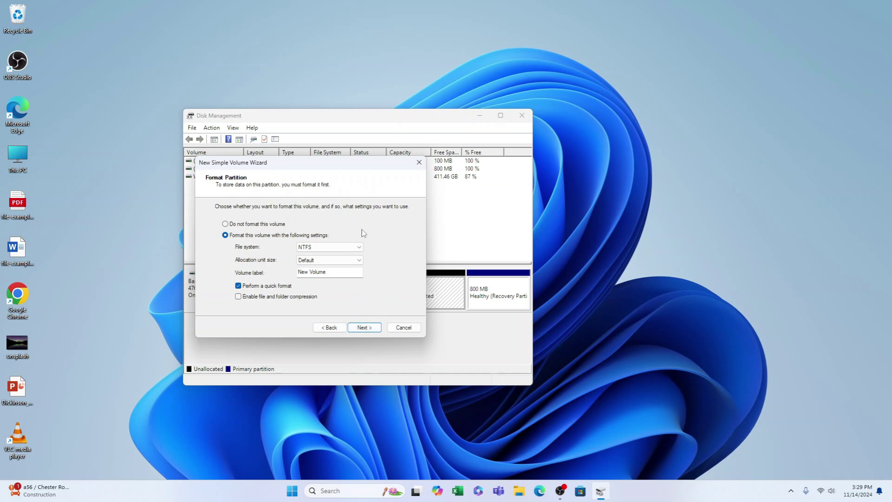
click(362, 328)
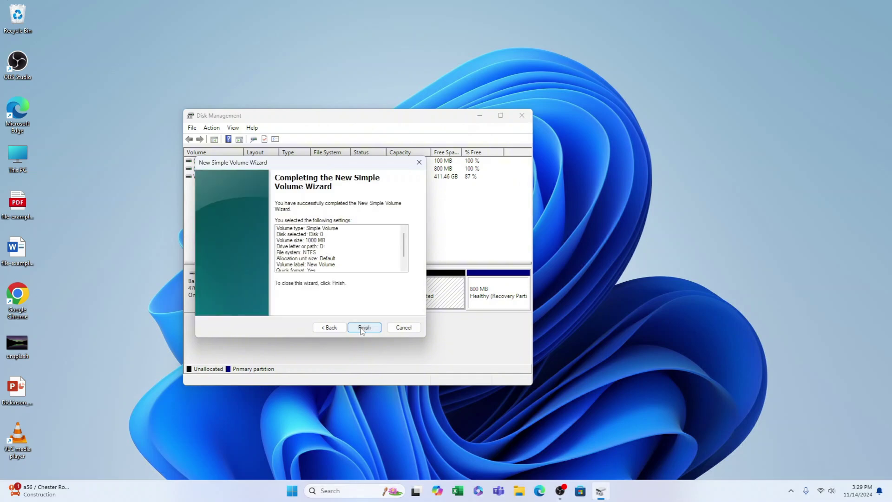
click(365, 328)
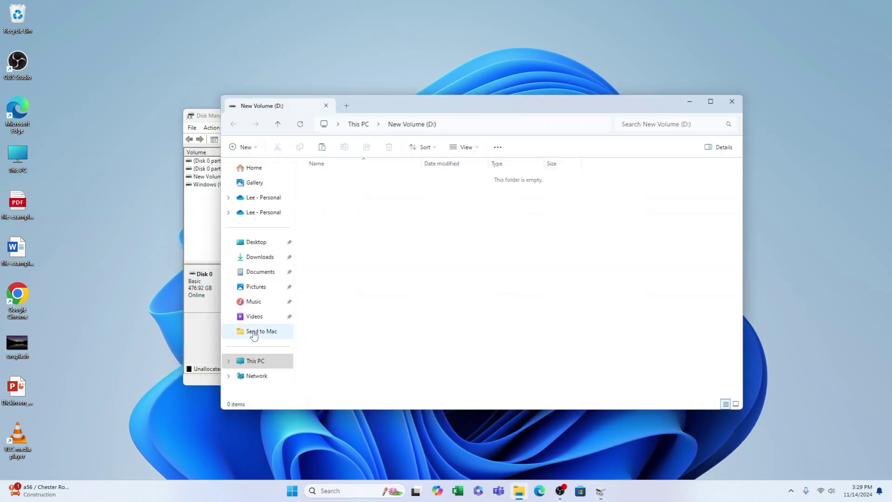
- View This PC showing New Volume (D:), 985 MB free of 999 MB, beside Windows (C:)
click(255, 362)
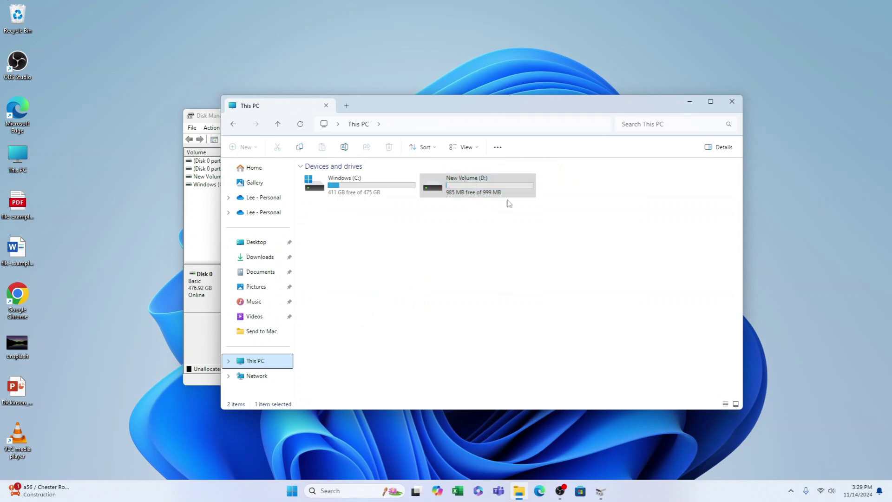